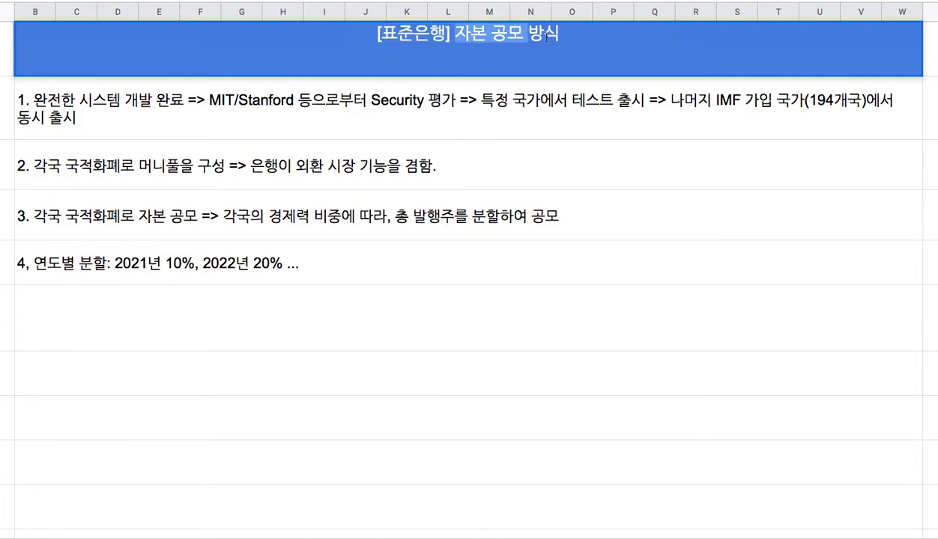
Append "에 관한 계획" to the blue title row so it reads "[표준은행] 자본 공모 방식에 관한 계획".
{"action": "left_click", "coordinate": [547, 35]}
{"action": "type", "text": "에 관한 계호획"}
{"action": "left_click", "coordinate": [397, 114]}
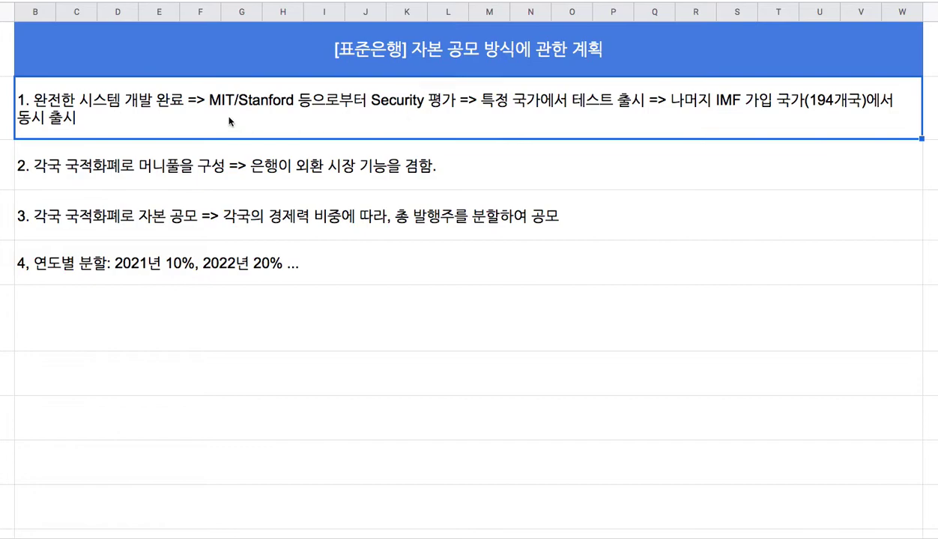
Replace the slash between "MIT" and "Stanford" in item 1 with a comma and a space.
{"action": "double_click", "coordinate": [86, 113]}
{"action": "left_click_drag", "start_coordinate": [35, 87], "coordinate": [187, 87]}
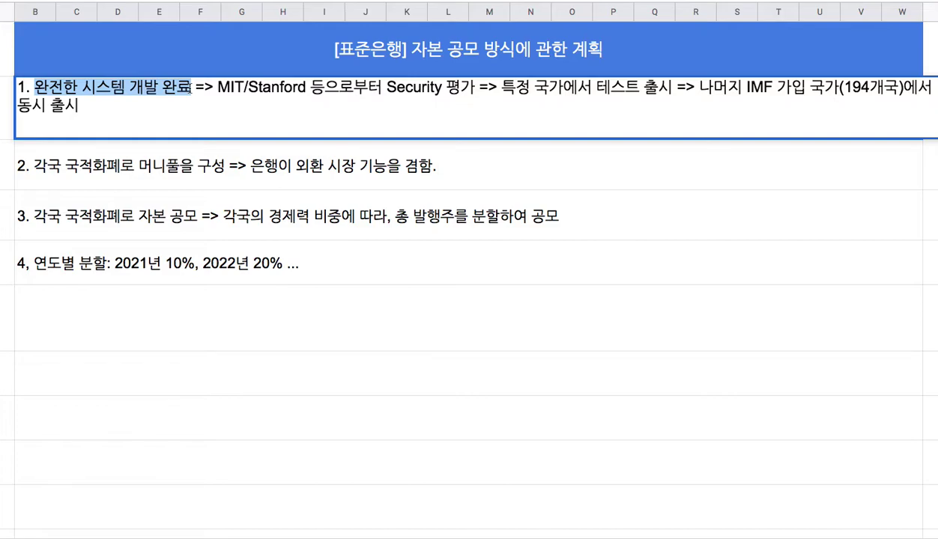
{"action": "left_click_drag", "start_coordinate": [216, 88], "coordinate": [309, 87]}
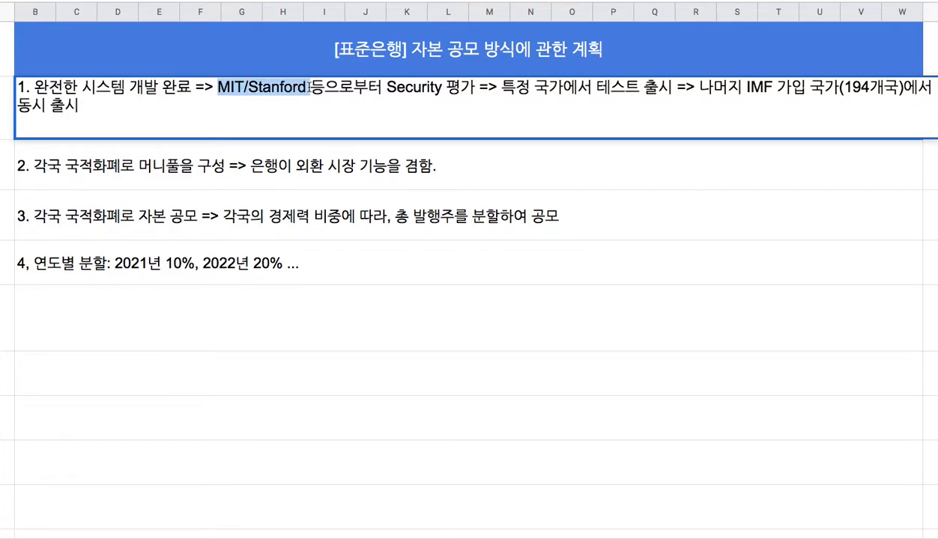
{"action": "left_click", "coordinate": [245, 88]}
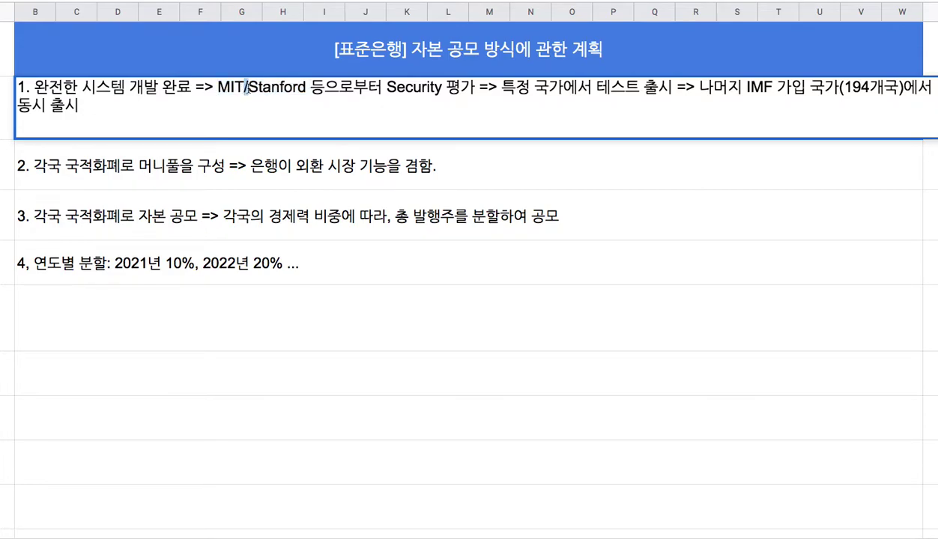
{"action": "key", "text": "BackSpace"}
{"action": "type", "text": ","}
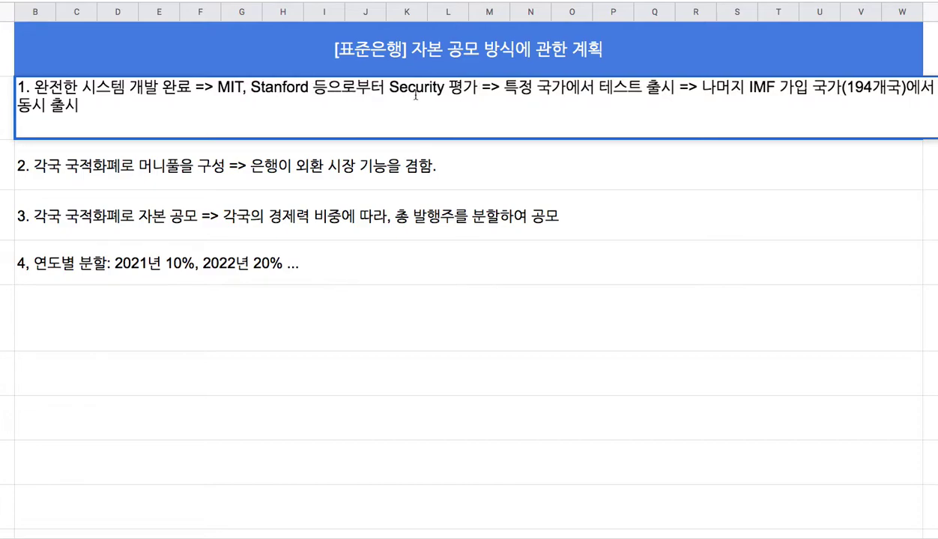
Review the system development and MIT, Stanford security evaluation phases in item 1, highlighting each phrase.
{"action": "left_click_drag", "start_coordinate": [388, 88], "coordinate": [481, 87]}
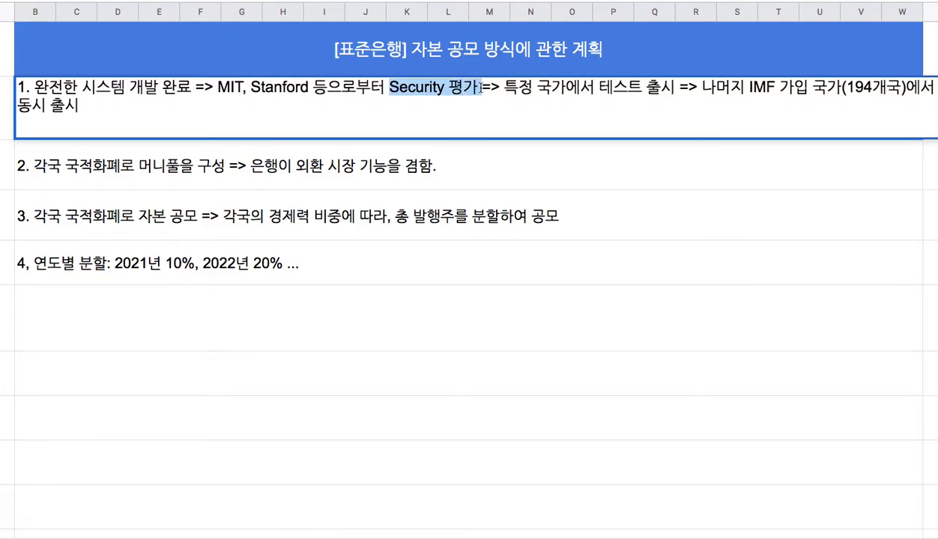
{"action": "left_click", "coordinate": [218, 88]}
{"action": "double_click", "coordinate": [218, 88]}
{"action": "left_click_drag", "start_coordinate": [250, 88], "coordinate": [327, 87]}
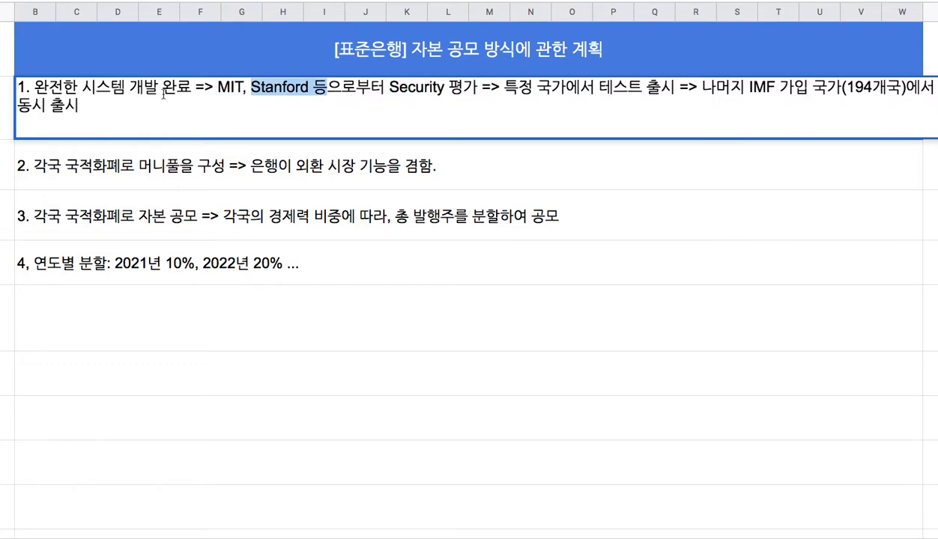
{"action": "left_click_drag", "start_coordinate": [46, 88], "coordinate": [143, 88]}
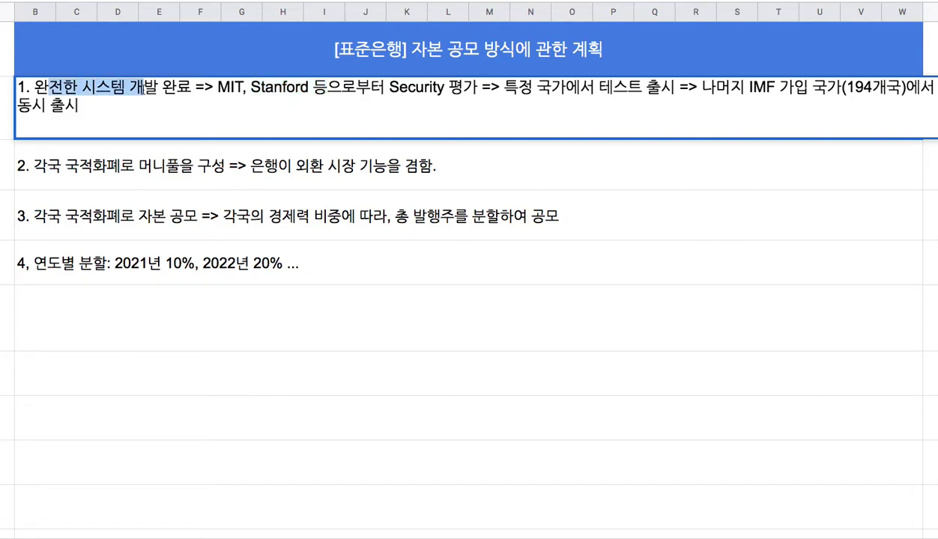
{"action": "left_click_drag", "start_coordinate": [386, 88], "coordinate": [465, 89]}
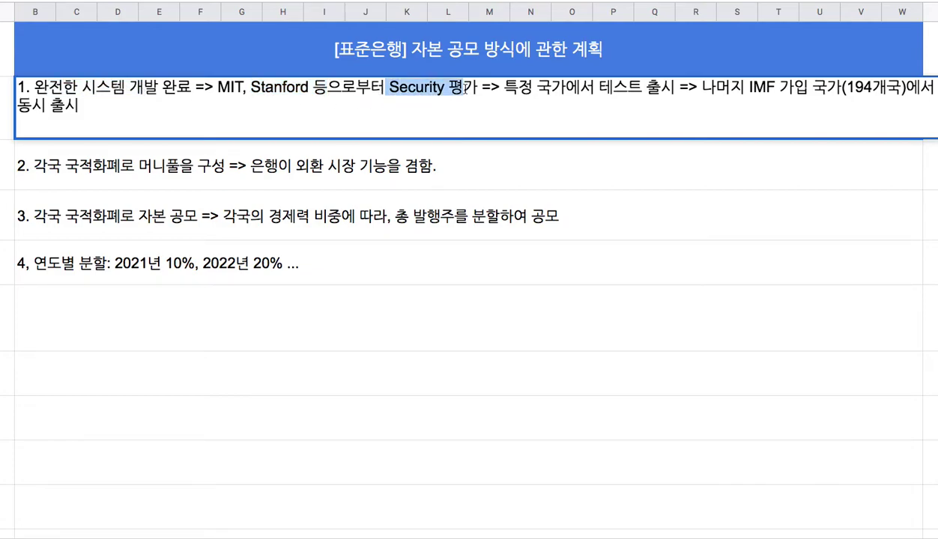
{"action": "left_click_drag", "start_coordinate": [217, 87], "coordinate": [301, 87]}
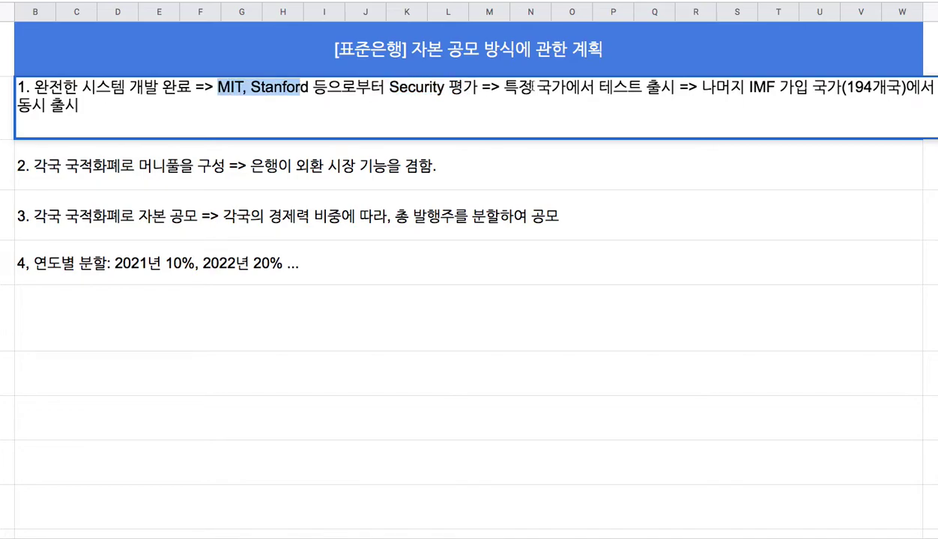
{"action": "left_click", "coordinate": [473, 88]}
{"action": "left_click_drag", "start_coordinate": [478, 88], "coordinate": [385, 89]}
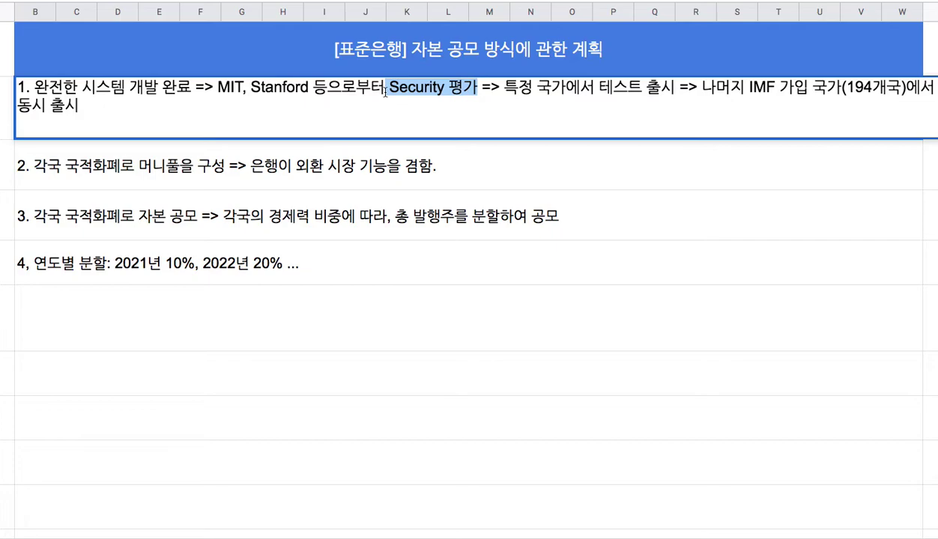
{"action": "left_click_drag", "start_coordinate": [385, 90], "coordinate": [285, 90]}
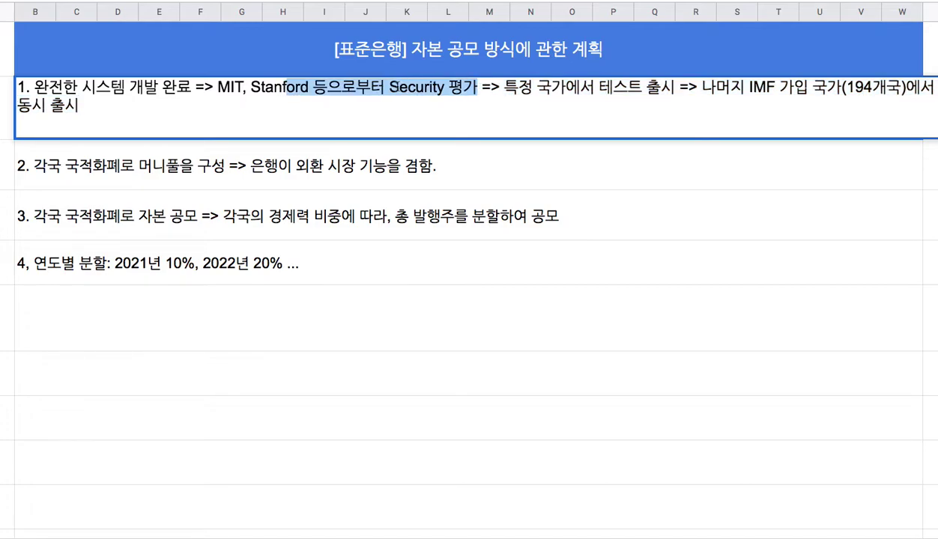
Delete the word "출시" after "특정 국가에서 테스트" in item 1.
{"action": "left_click_drag", "start_coordinate": [502, 88], "coordinate": [628, 93]}
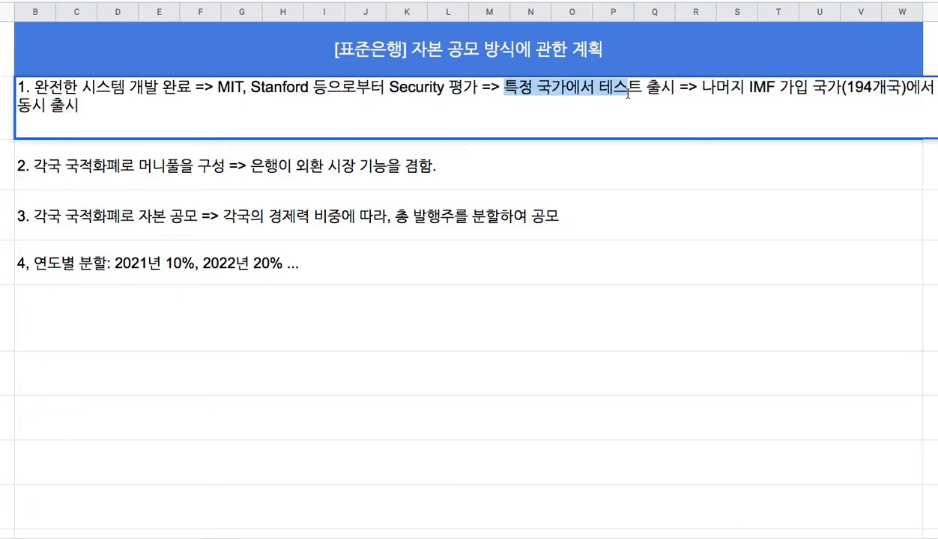
{"action": "left_click", "coordinate": [660, 88]}
{"action": "double_click", "coordinate": [663, 87]}
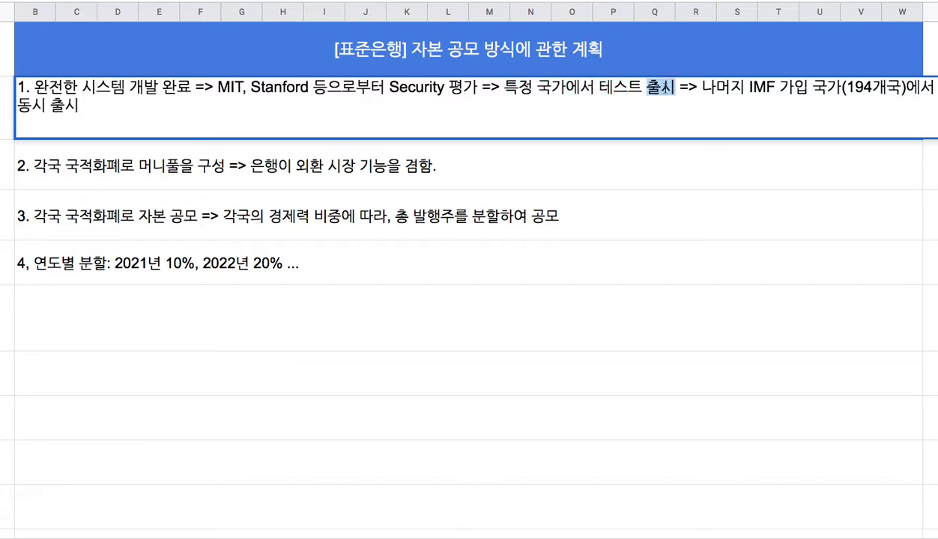
{"action": "key", "text": "BackSpace"}
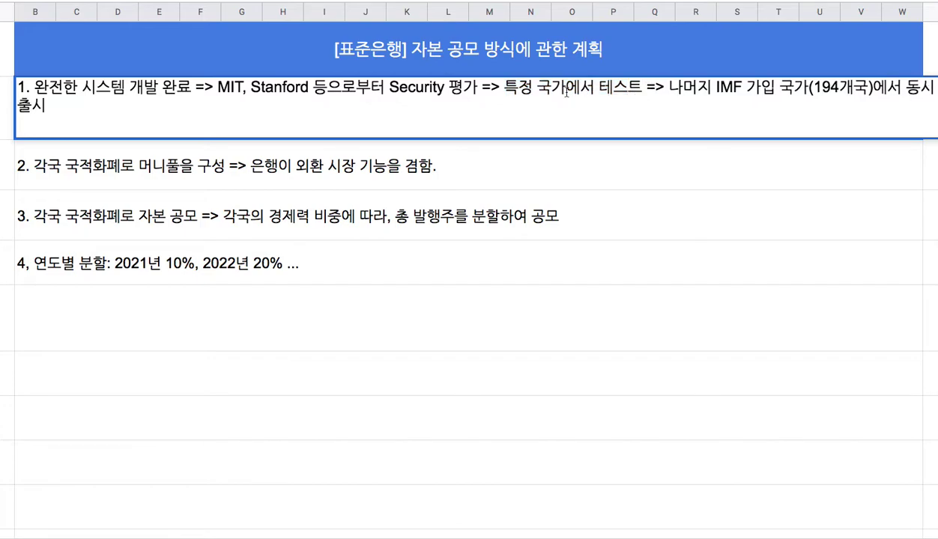
Review the specific-country test phase and the IMF member country launch phase in item 1, highlighting each phrase.
{"action": "left_click_drag", "start_coordinate": [518, 88], "coordinate": [584, 91]}
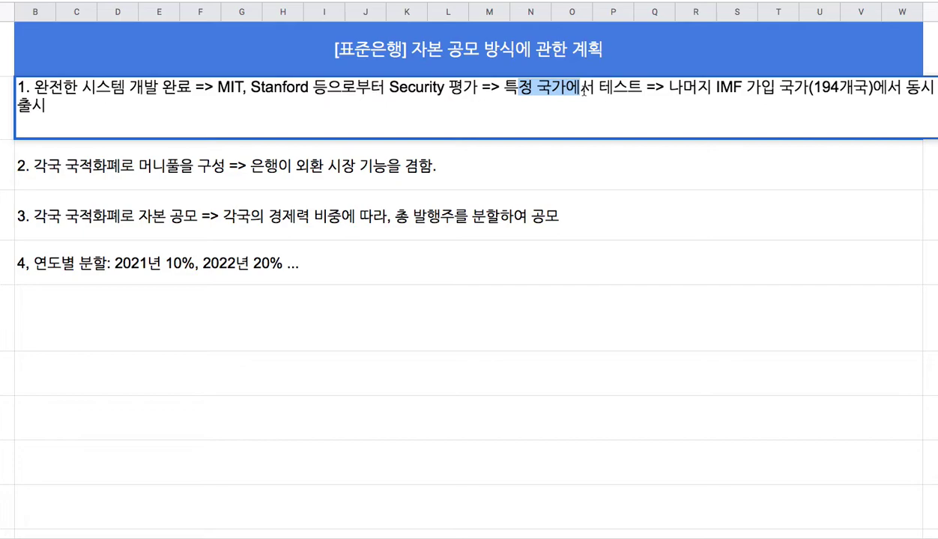
{"action": "left_click", "coordinate": [643, 89]}
{"action": "left_click_drag", "start_coordinate": [642, 88], "coordinate": [507, 92]}
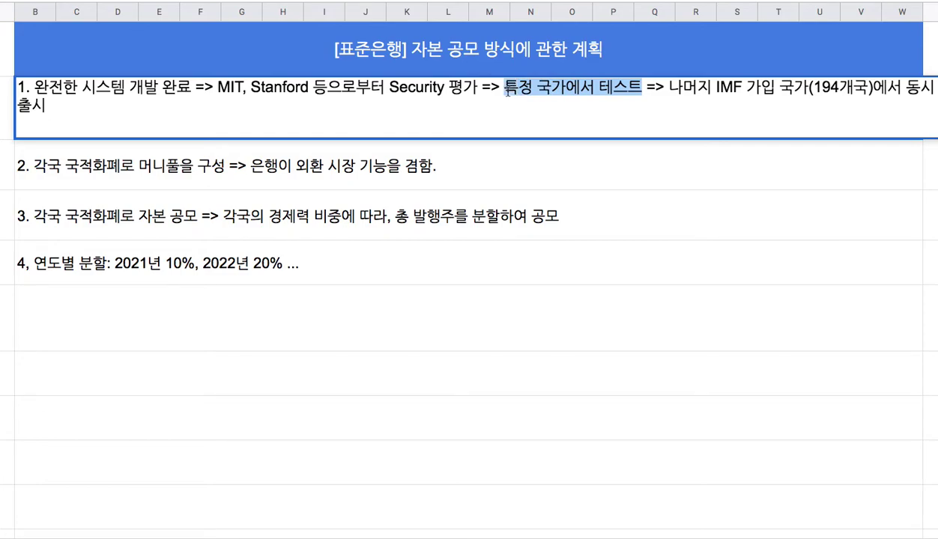
{"action": "left_click_drag", "start_coordinate": [667, 89], "coordinate": [870, 88]}
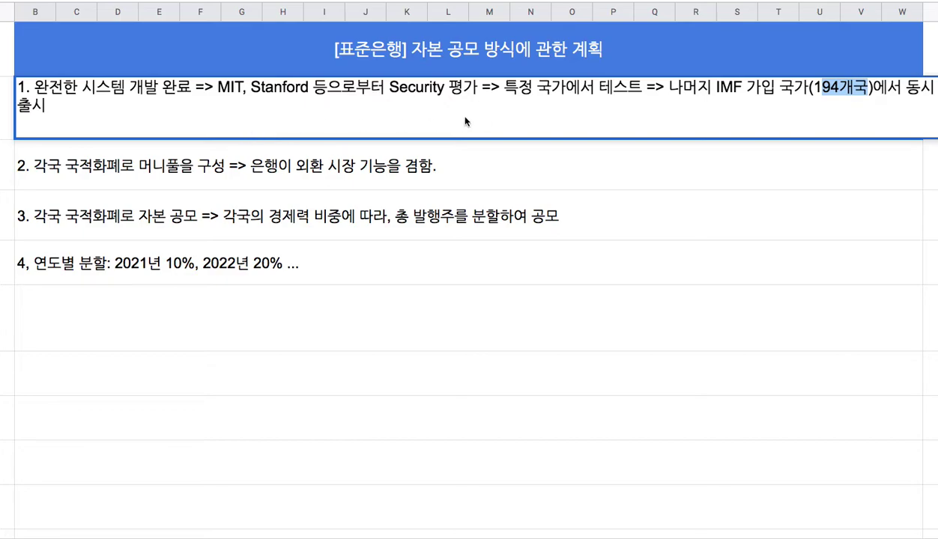
{"action": "left_click", "coordinate": [504, 88]}
{"action": "left_click_drag", "start_coordinate": [504, 88], "coordinate": [640, 89]}
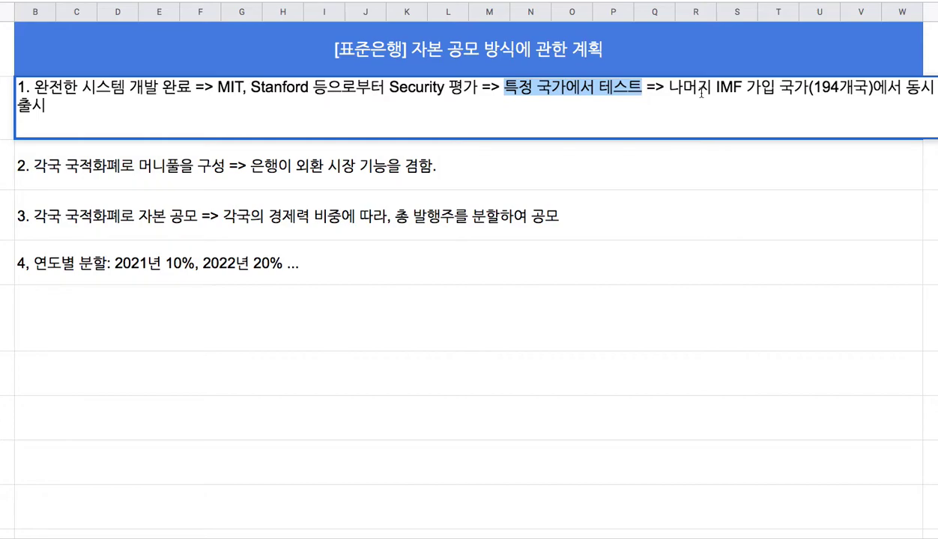
{"action": "left_click_drag", "start_coordinate": [717, 87], "coordinate": [864, 92]}
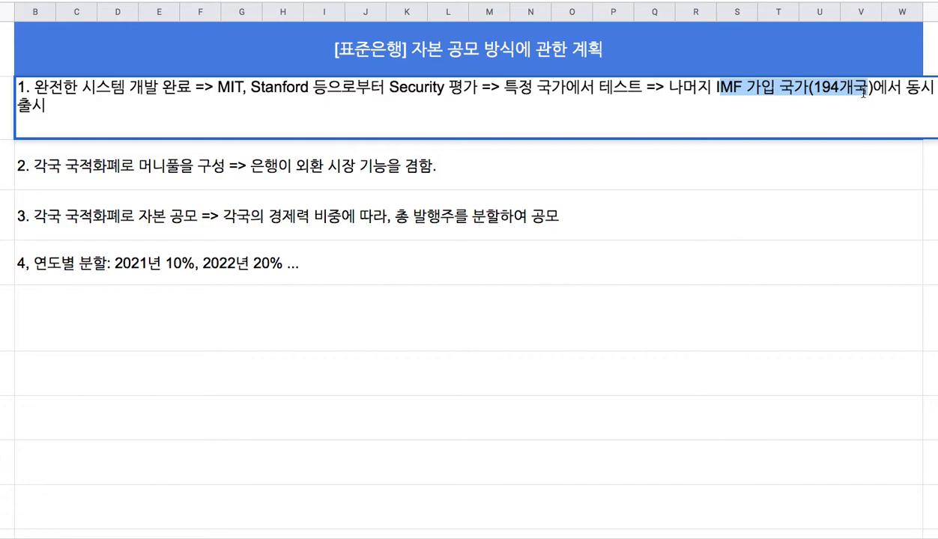
Insert "(Fiat Currency)" right after "국적화폐" in item 2.
{"action": "double_click", "coordinate": [93, 172]}
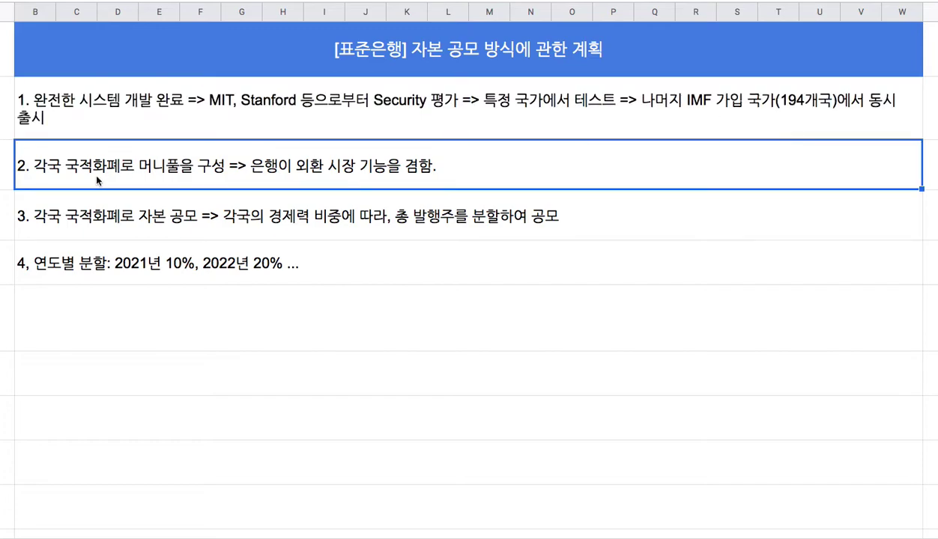
{"action": "left_click", "coordinate": [123, 150]}
{"action": "type", "text": "(F"}
{"action": "type", "text": "iat Curr"}
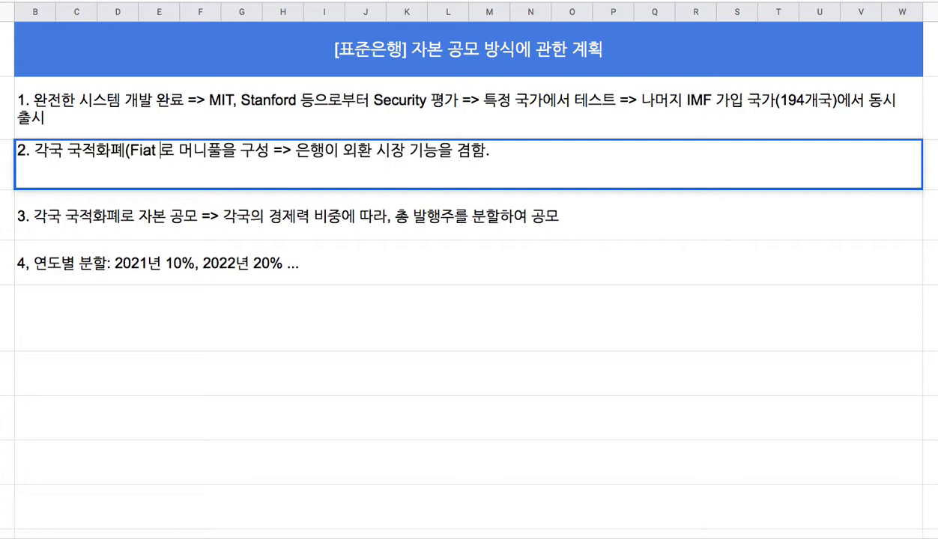
{"action": "type", "text": "ency)"}
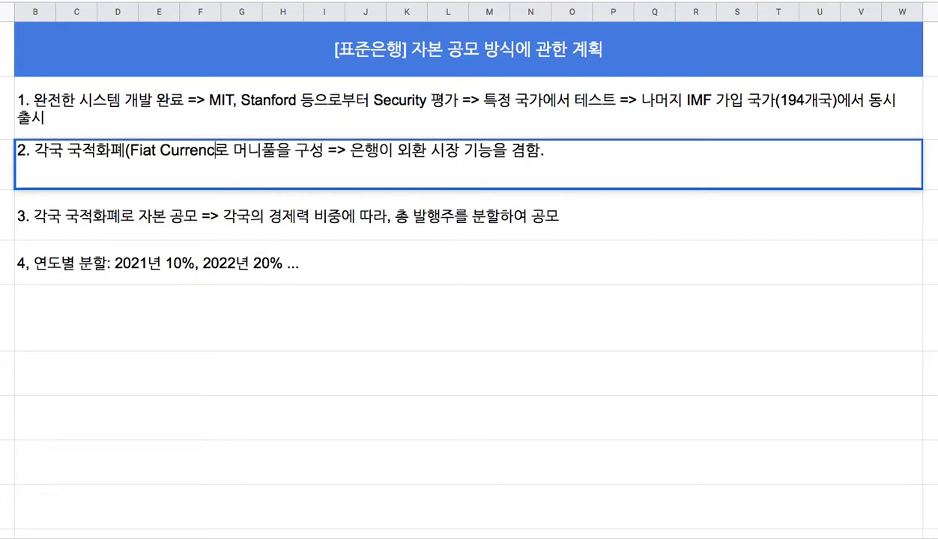
Insert "(money pool)" right after "머니풀" in item 2.
{"action": "left_click", "coordinate": [285, 150]}
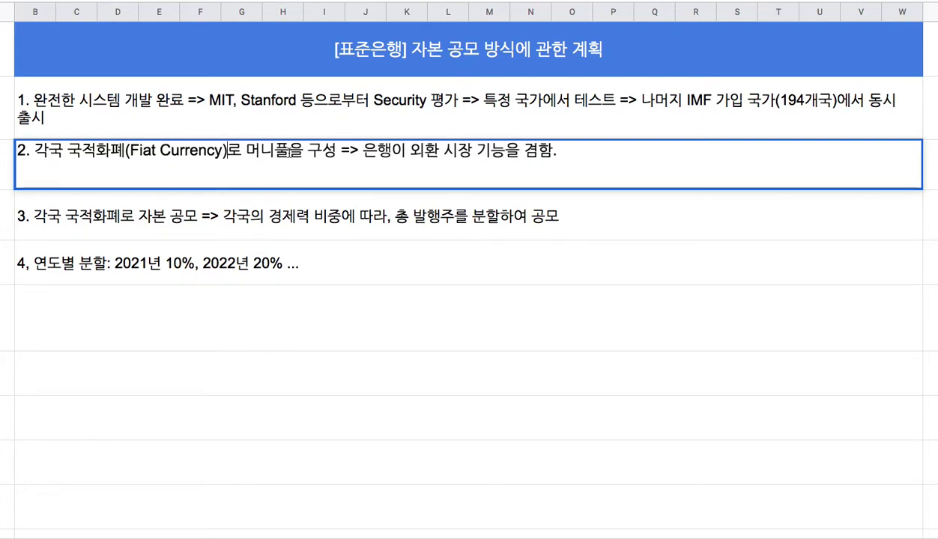
{"action": "type", "text": "(money p"}
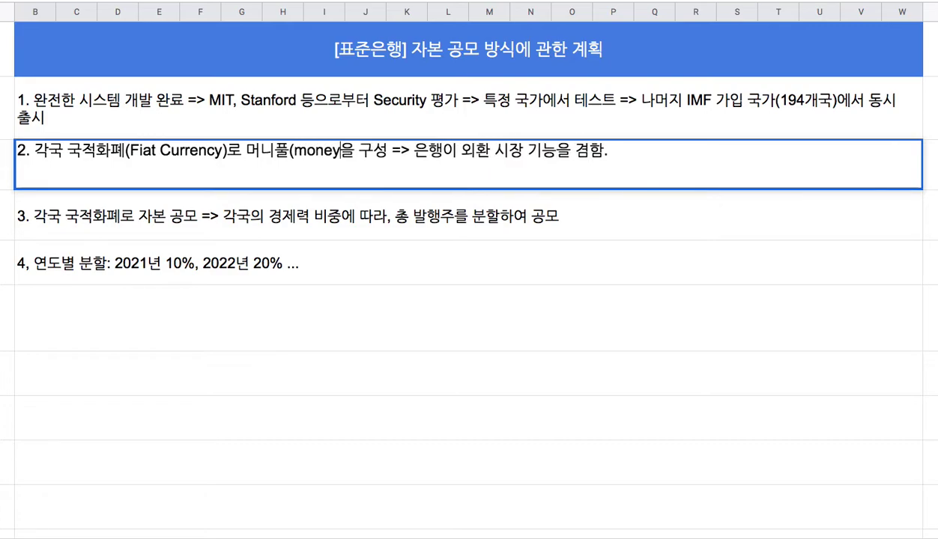
{"action": "type", "text": "ool)"}
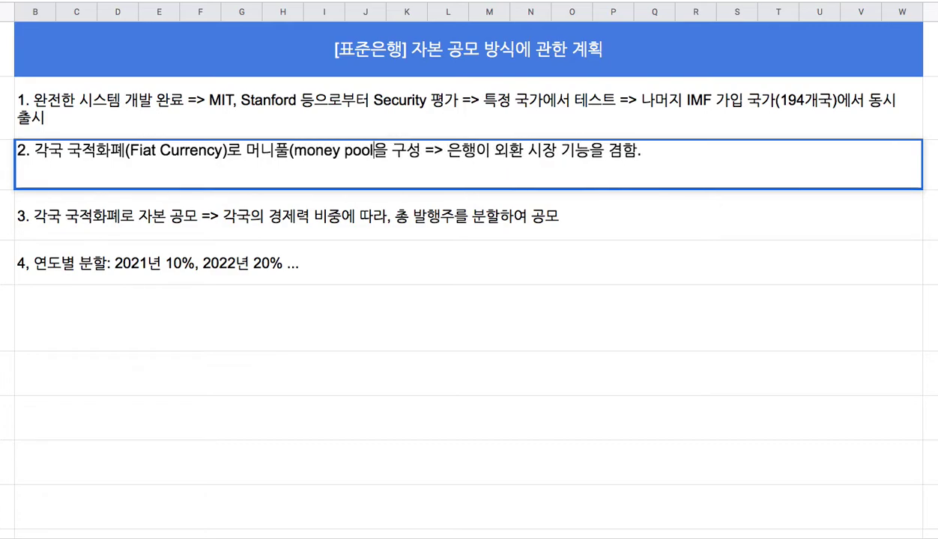
{"action": "double_click", "coordinate": [352, 150]}
{"action": "left_click_drag", "start_coordinate": [293, 151], "coordinate": [377, 152]}
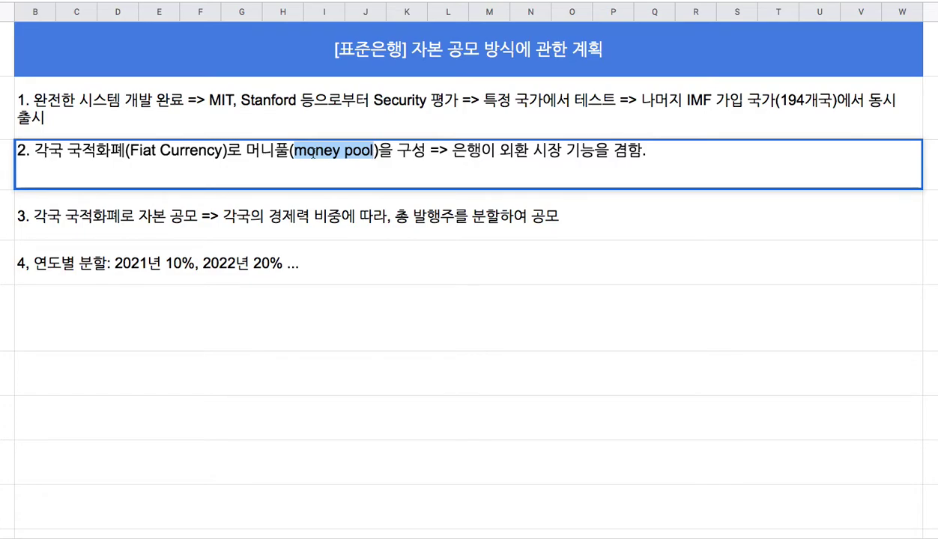
Copy the phrase "각국의 경제력 비중에 따라" from item 3 and insert it before "머니풀" in item 2.
{"action": "double_click", "coordinate": [259, 225]}
{"action": "left_click_drag", "start_coordinate": [246, 201], "coordinate": [404, 201]}
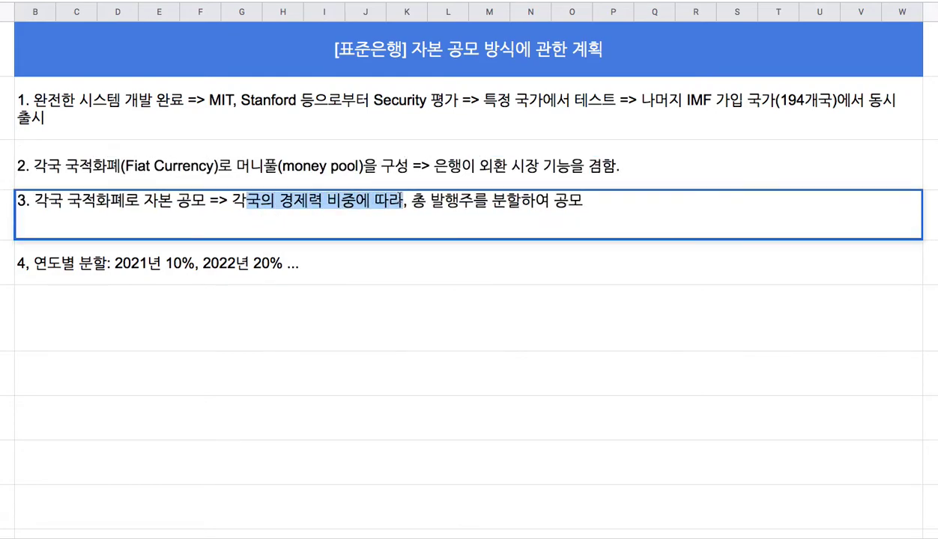
{"action": "left_click", "coordinate": [314, 200]}
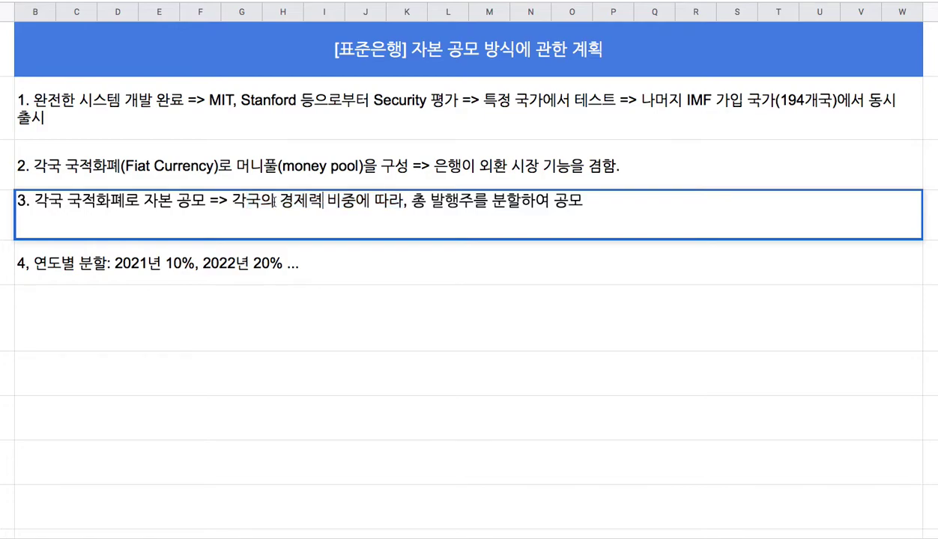
{"action": "left_click_drag", "start_coordinate": [229, 200], "coordinate": [398, 195]}
{"action": "key", "text": "ctrl+c"}
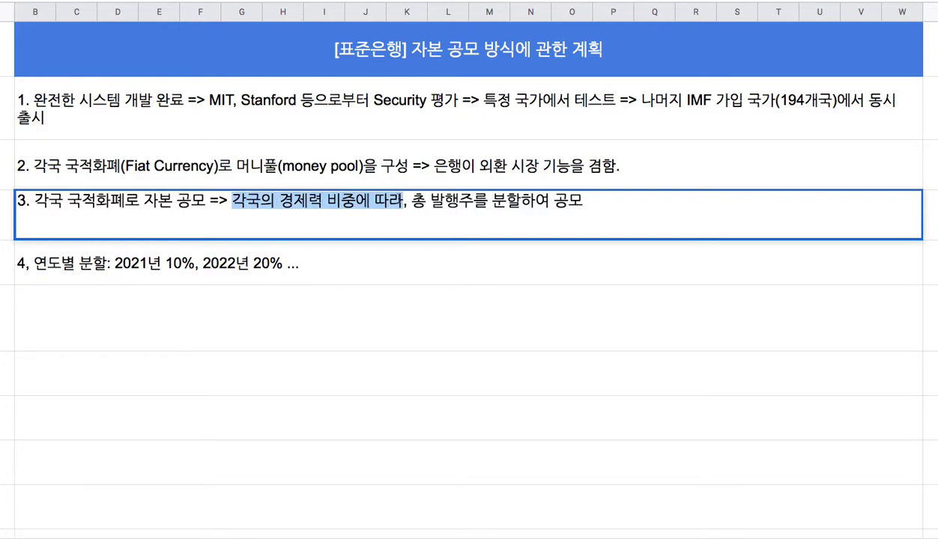
{"action": "double_click", "coordinate": [297, 178]}
{"action": "left_click", "coordinate": [247, 150]}
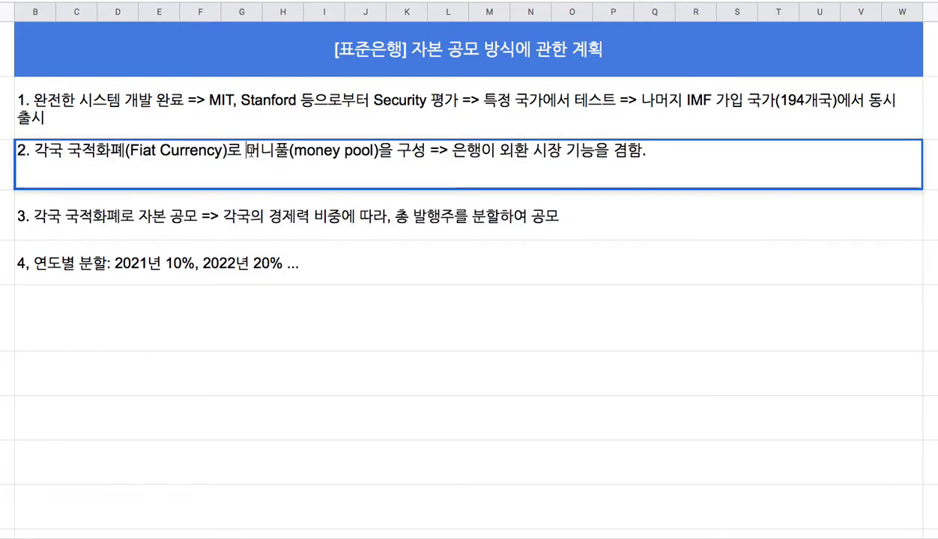
{"action": "key", "text": "ctrl+v"}
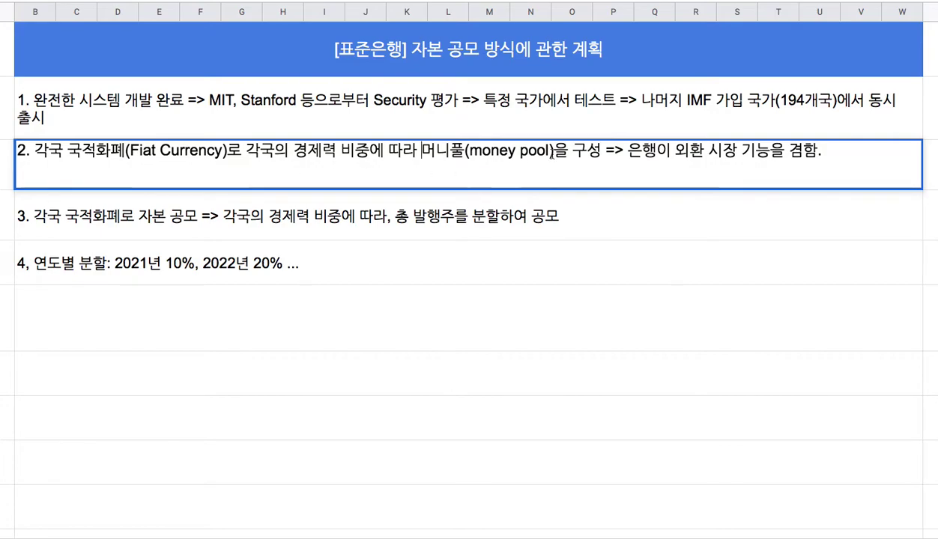
{"action": "left_click_drag", "start_coordinate": [628, 154], "coordinate": [817, 154]}
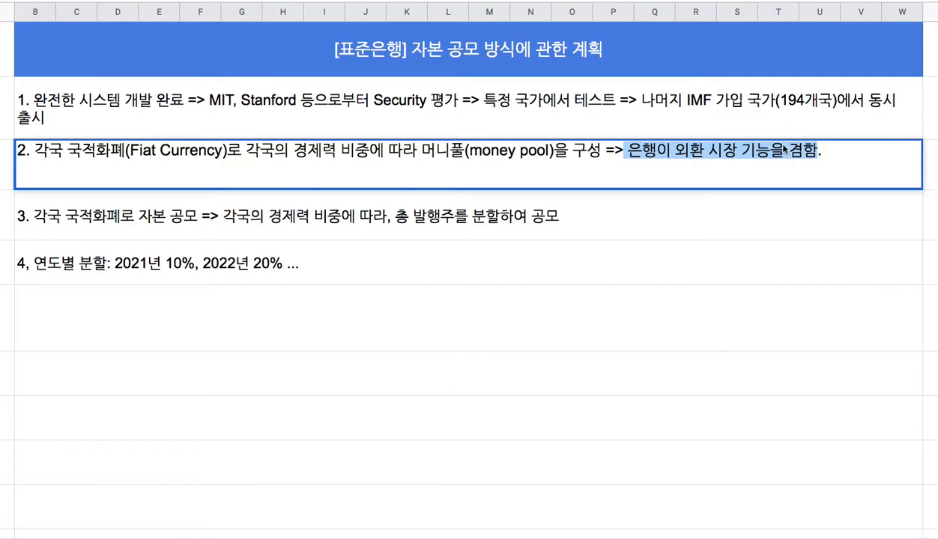
{"action": "left_click", "coordinate": [752, 211]}
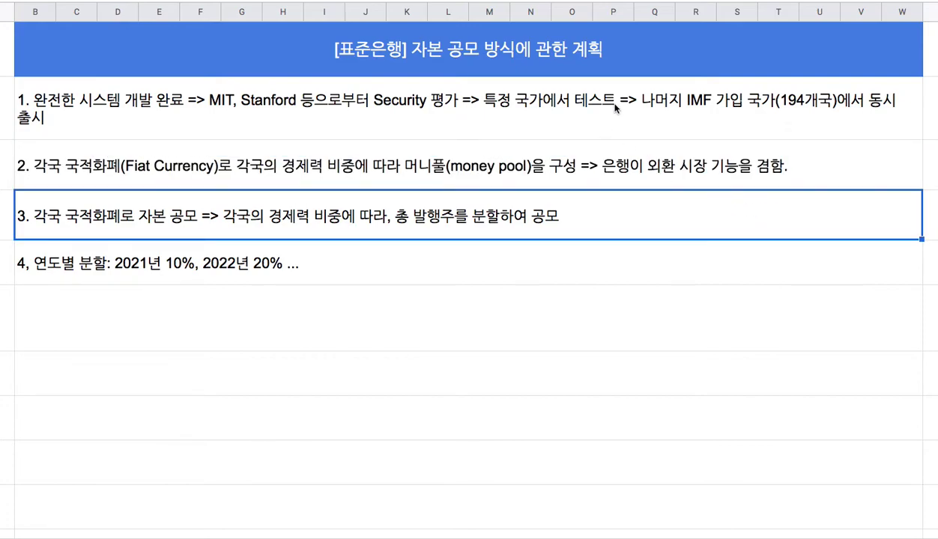
{"action": "left_click_drag", "start_coordinate": [604, 107], "coordinate": [644, 167]}
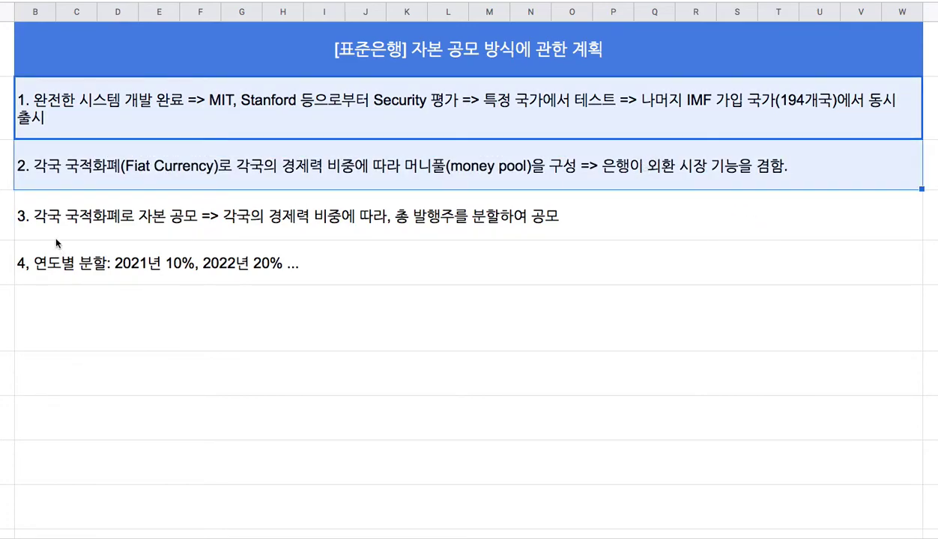
Review item 3, highlighting the capital offering in national currencies and the phrase "총 발행주를 분할하여 공모".
{"action": "left_click", "coordinate": [63, 223]}
{"action": "double_click", "coordinate": [63, 224]}
{"action": "left_click_drag", "start_coordinate": [34, 199], "coordinate": [191, 200]}
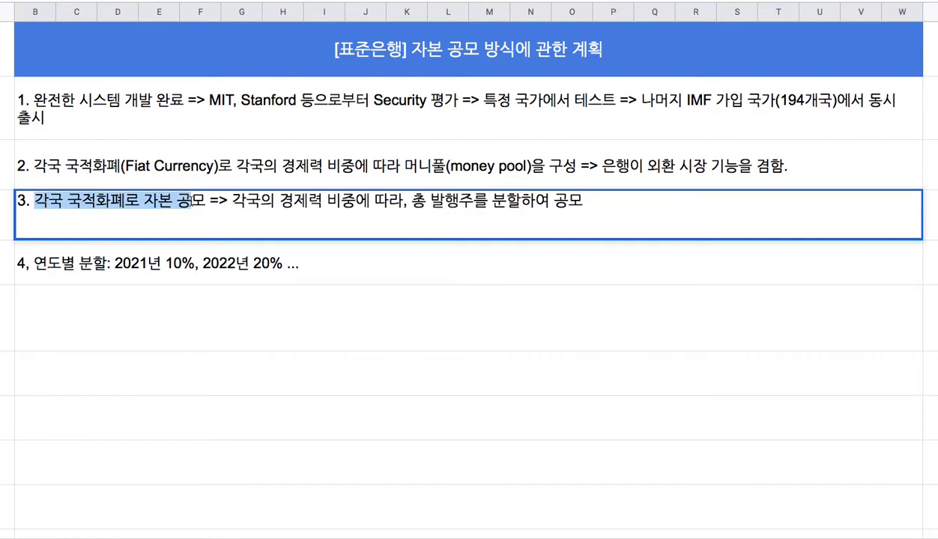
{"action": "left_click_drag", "start_coordinate": [259, 200], "coordinate": [604, 199]}
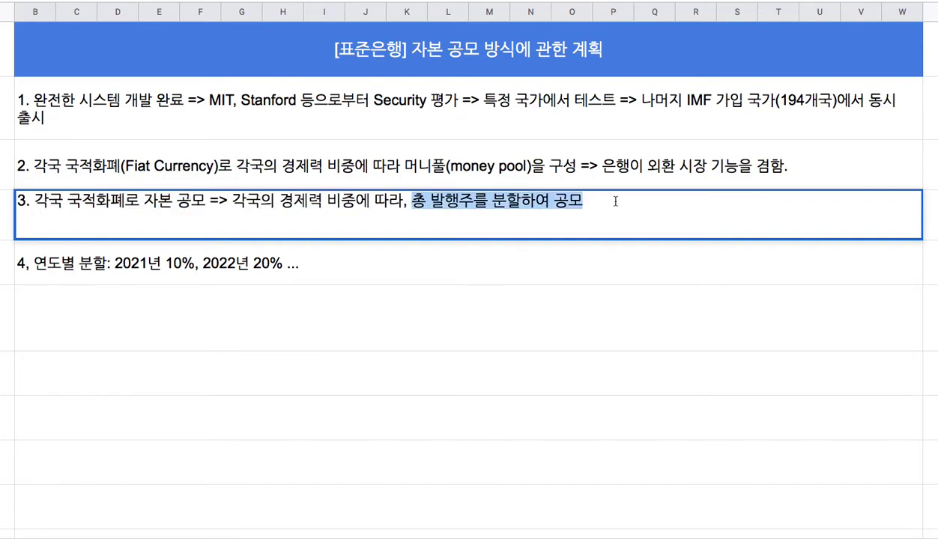
Insert "(5천만 - 5십만 - 450만 = 4천 5백만 주)" right after "총 발행주" in item 3.
{"action": "left_click", "coordinate": [474, 200]}
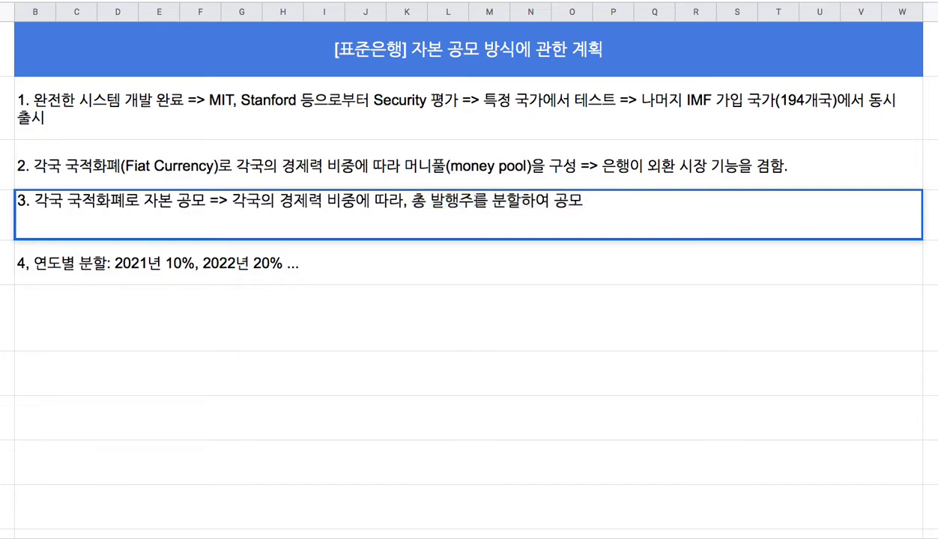
{"action": "type", "text": "(5cjs"}
{"action": "key", "text": "BackSpace"}
{"action": "key", "text": "BackSpace"}
{"action": "key", "text": "BackSpace"}
{"action": "type", "text": "c"}
{"action": "key", "text": "BackSpace"}
{"action": "key", "text": "BackSpace"}
{"action": "type", "text": "천만 "}
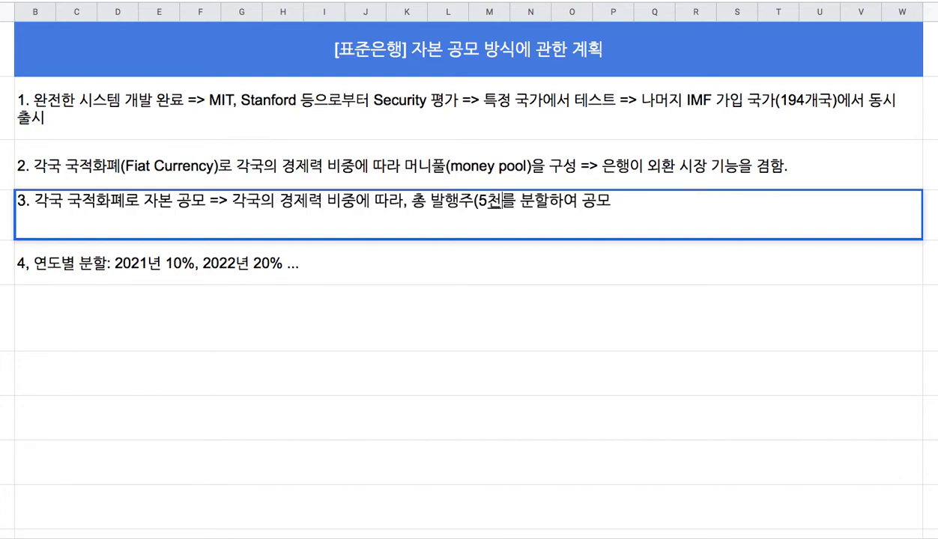
{"action": "type", "text": "- "}
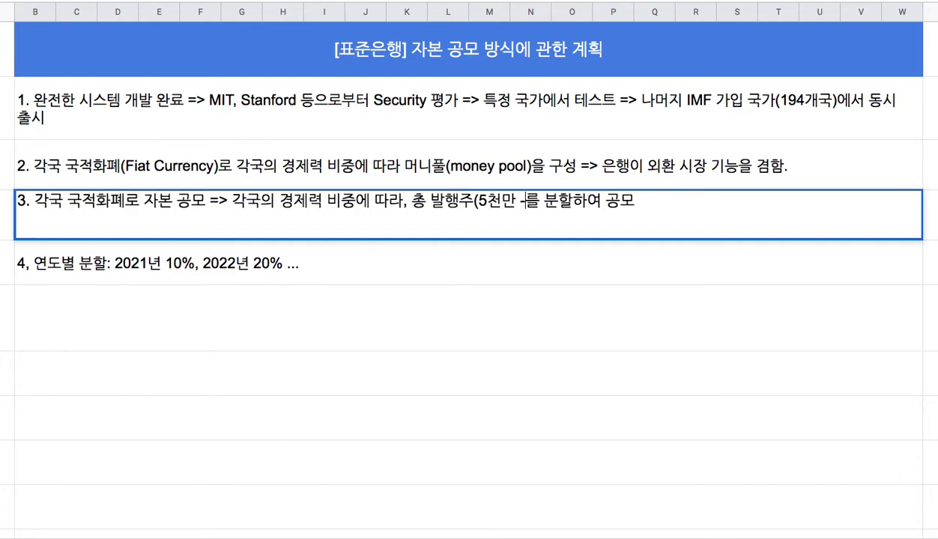
{"action": "type", "text": "5심"}
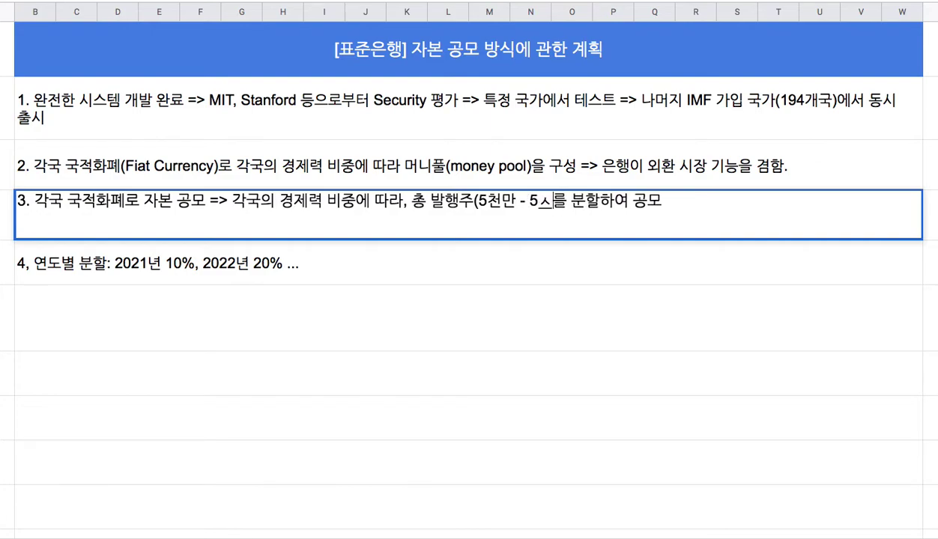
{"action": "type", "text": "만 "}
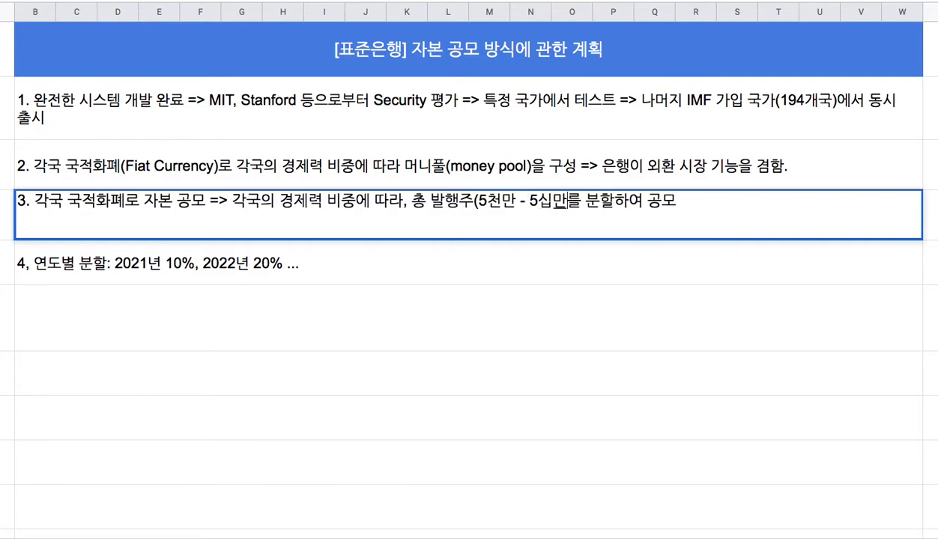
{"action": "type", "text": "-"}
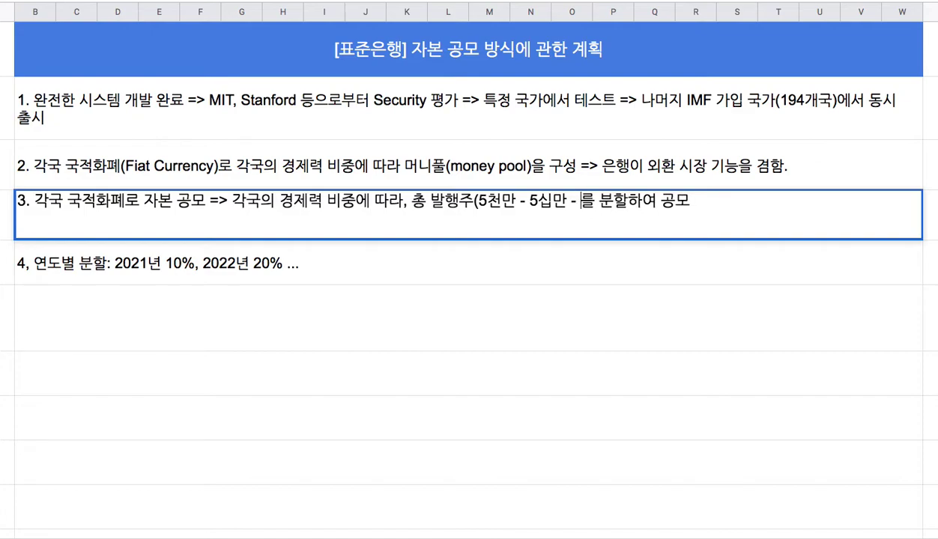
{"action": "type", "text": "45"}
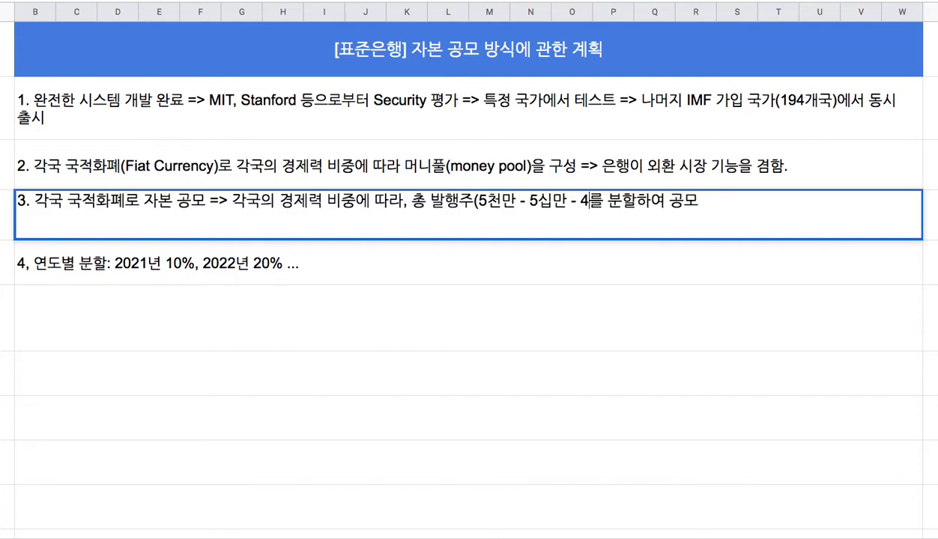
{"action": "type", "text": "0만"}
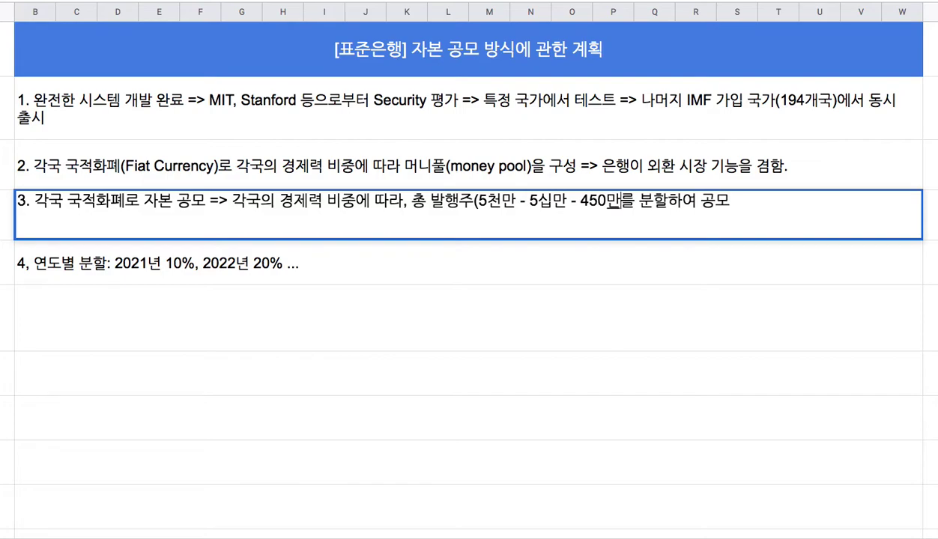
{"action": "type", "text": " = "}
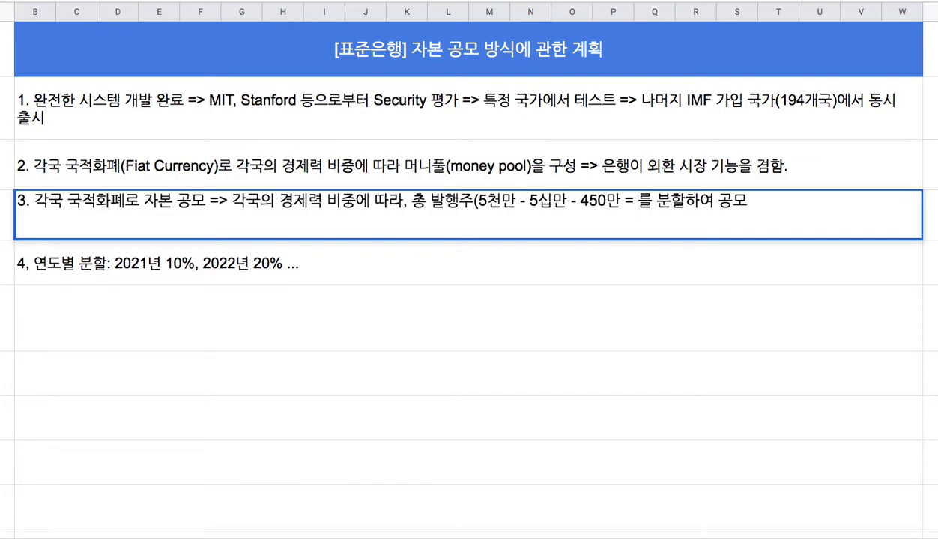
{"action": "type", "text": "4천 5백"}
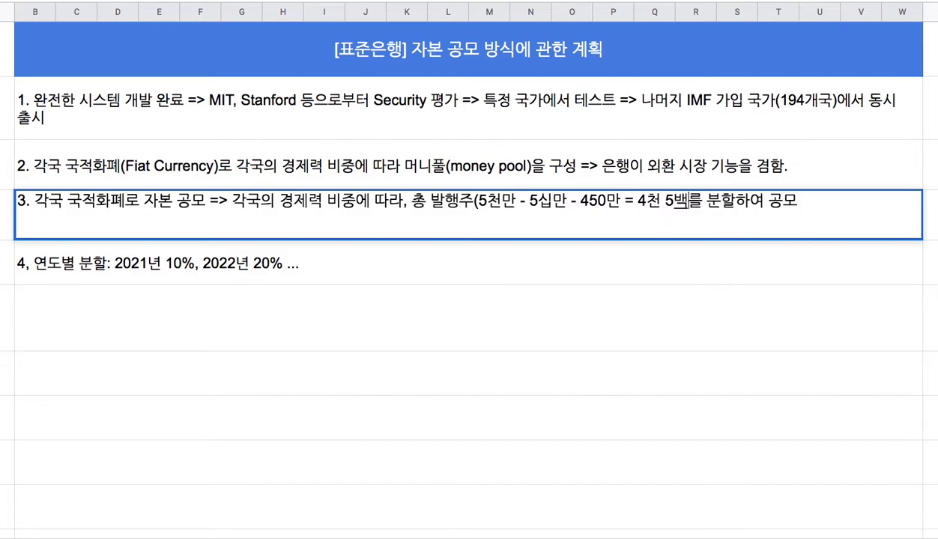
{"action": "type", "text": "만 주)"}
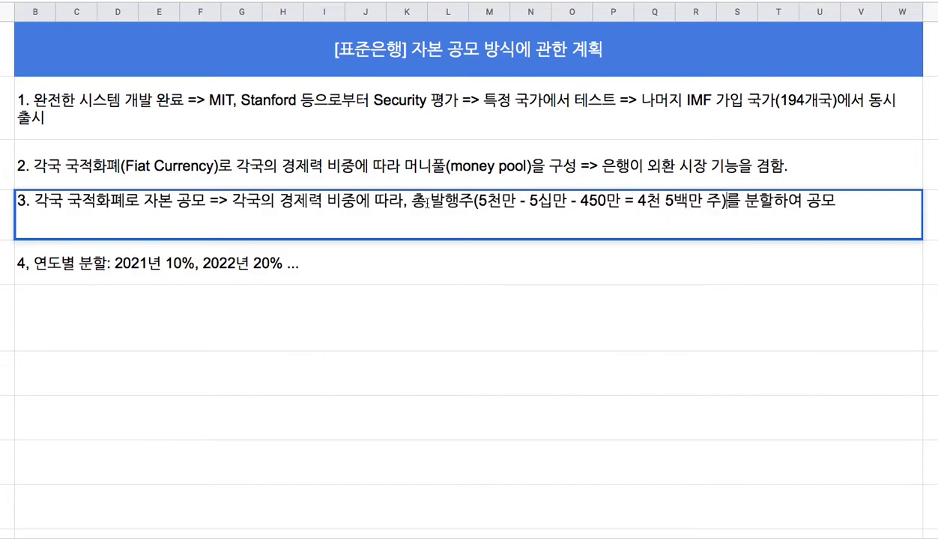
Review the economic-weight phrase and share calculation in item 3 and the "194개국" note in item 1, highlighting each.
{"action": "left_click_drag", "start_coordinate": [261, 201], "coordinate": [369, 201]}
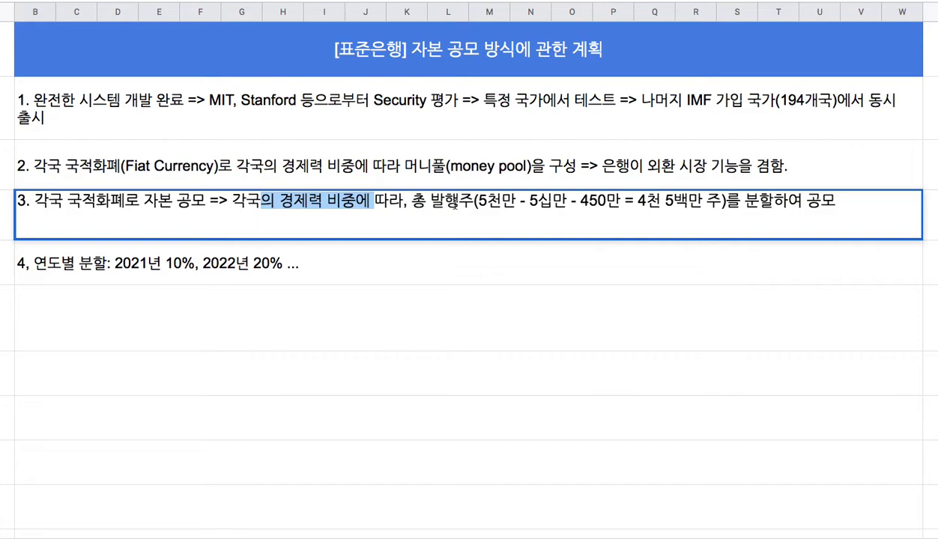
{"action": "left_click_drag", "start_coordinate": [446, 201], "coordinate": [721, 202]}
{"action": "left_click", "coordinate": [704, 200]}
{"action": "left_click_drag", "start_coordinate": [634, 201], "coordinate": [723, 200]}
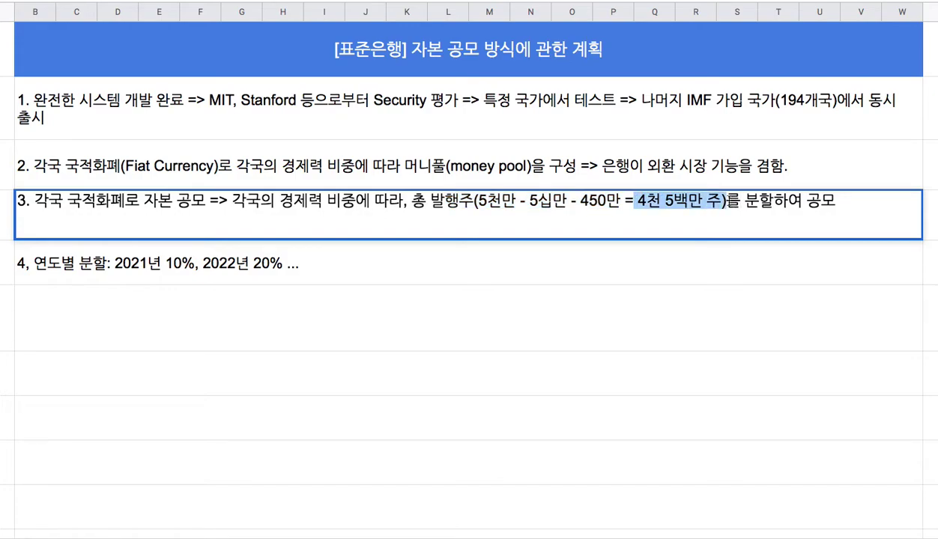
{"action": "double_click", "coordinate": [782, 101]}
{"action": "left_click_drag", "start_coordinate": [815, 88], "coordinate": [872, 90]}
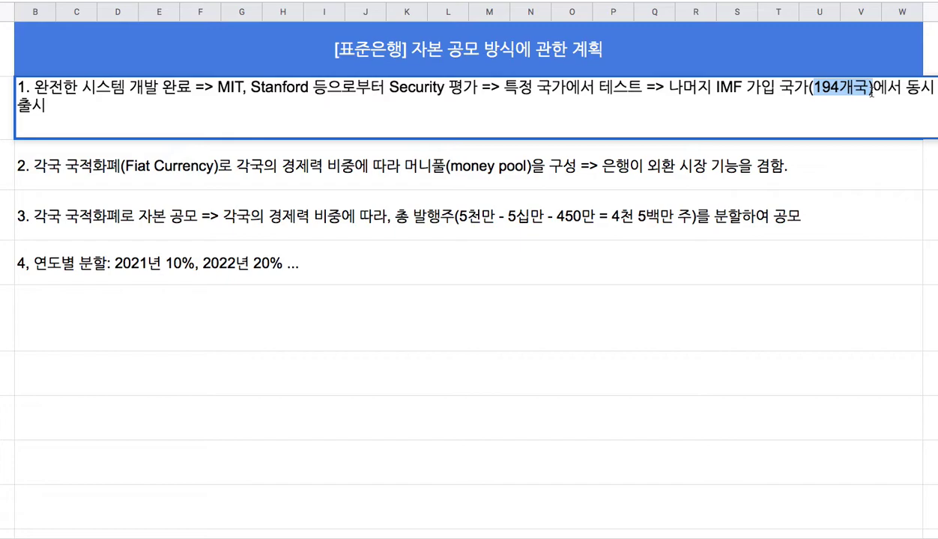
Review the yearly split in item 4, highlighting the 2021 and 2022 percentages.
{"action": "double_click", "coordinate": [97, 258]}
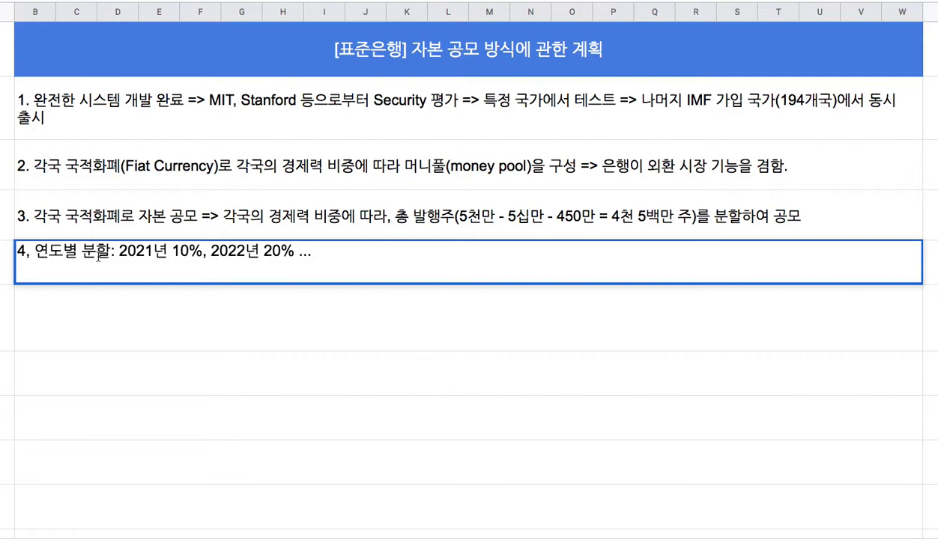
{"action": "left_click_drag", "start_coordinate": [118, 251], "coordinate": [209, 251]}
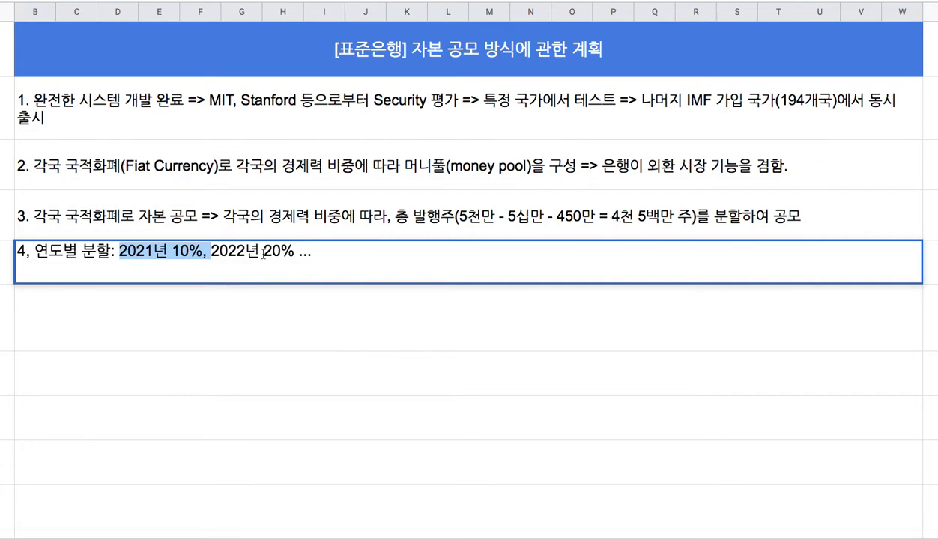
{"action": "left_click_drag", "start_coordinate": [263, 251], "coordinate": [296, 251]}
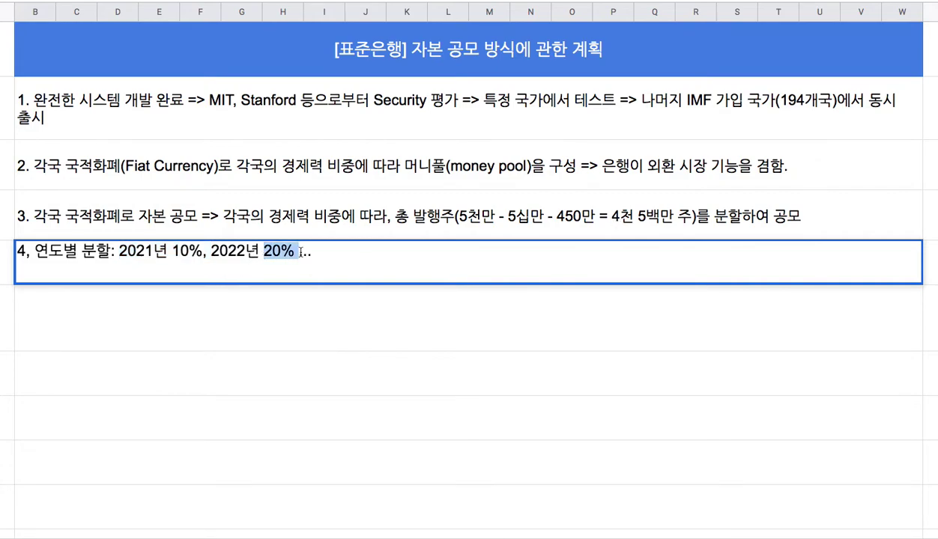
{"action": "left_click_drag", "start_coordinate": [136, 251], "coordinate": [330, 253]}
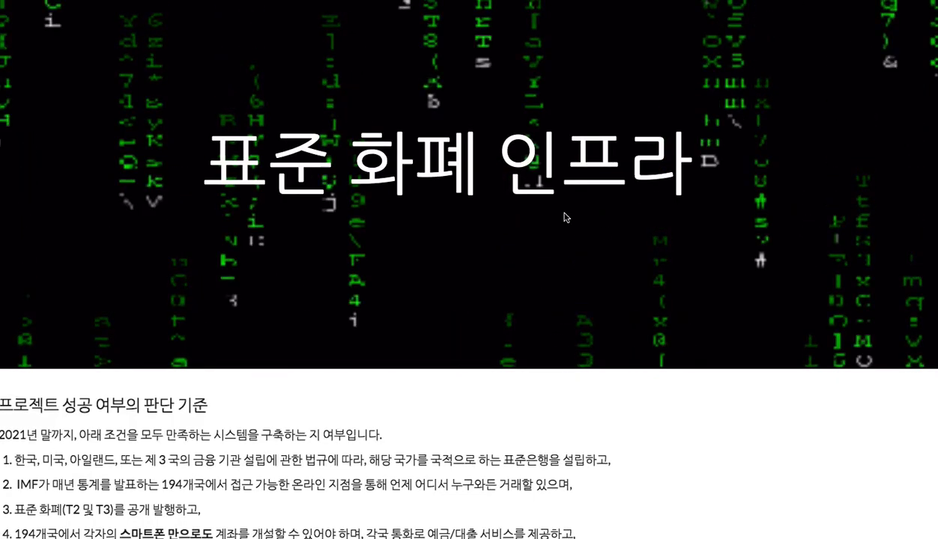
Look through the "표준 화폐 인프라" web page for the table of 2021 T2 currency issuance by country.
{"action": "scroll", "coordinate": [563, 216], "scroll_direction": "down", "scroll_amount": 3}
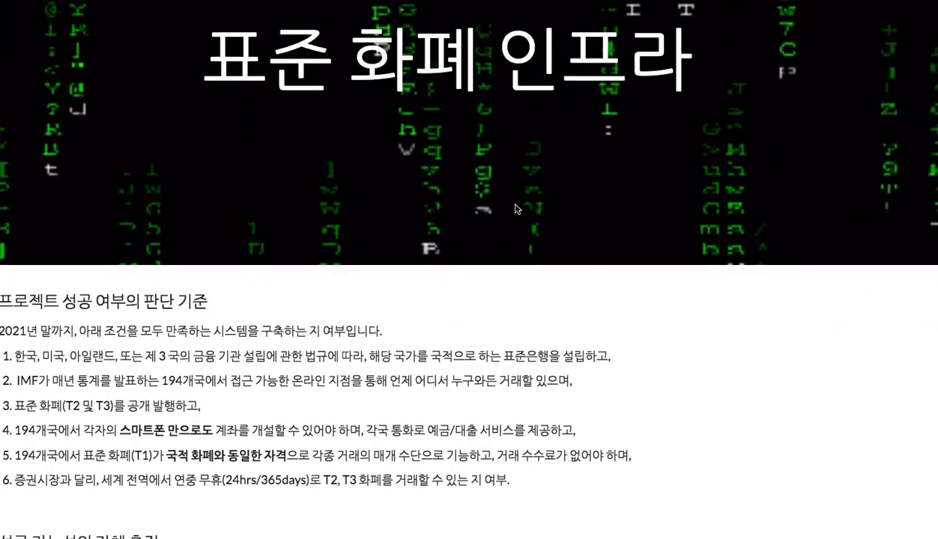
{"action": "scroll", "coordinate": [494, 209], "scroll_direction": "down", "scroll_amount": 10}
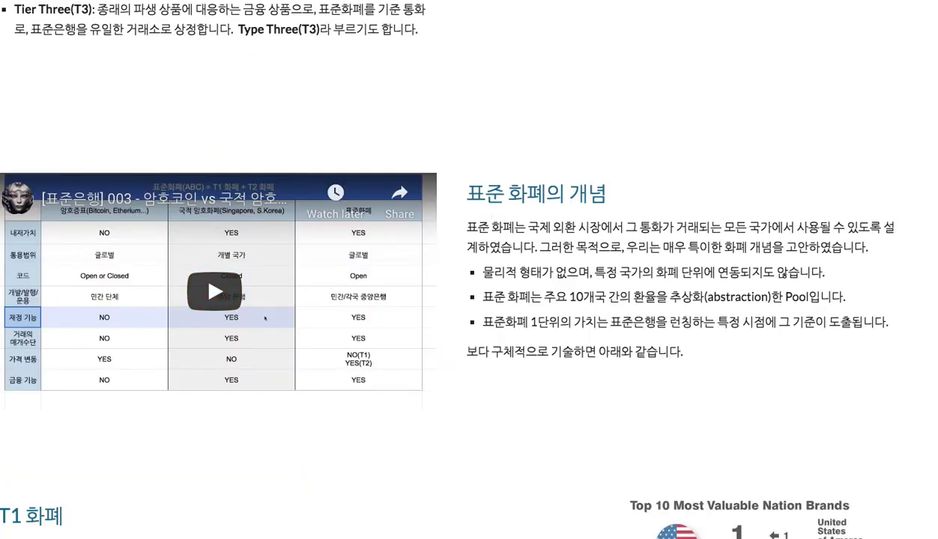
{"action": "scroll", "coordinate": [342, 231], "scroll_direction": "down", "scroll_amount": 10}
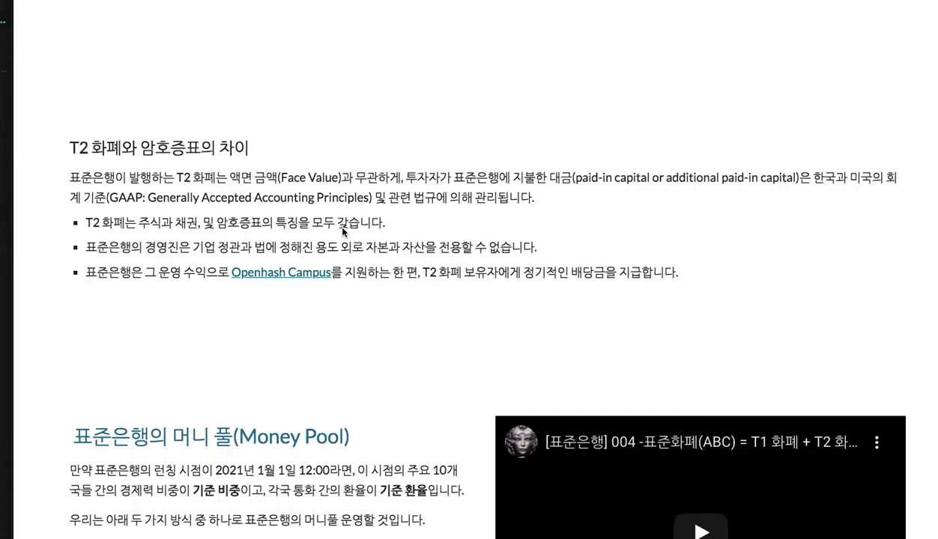
{"action": "scroll", "coordinate": [343, 231], "scroll_direction": "down", "scroll_amount": 15}
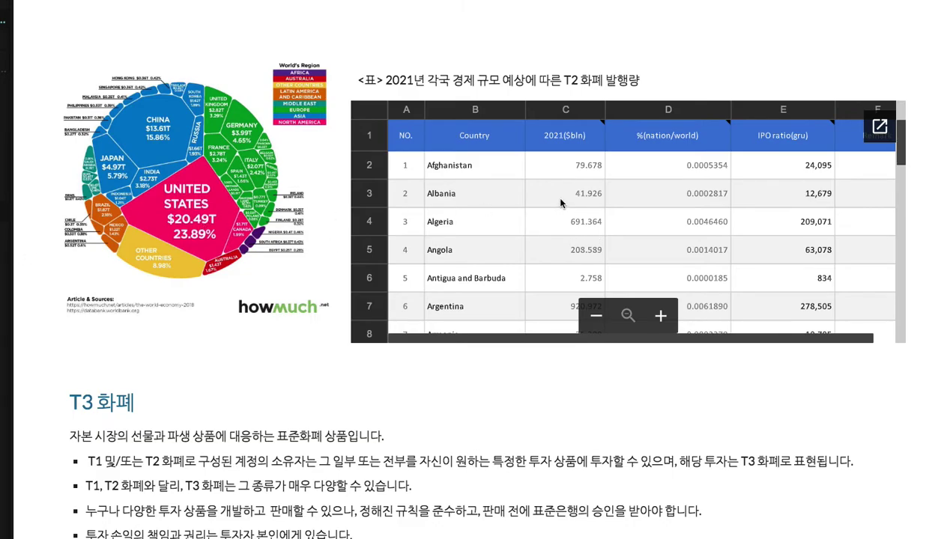
Examine the country rows of the T2 issuance table, highlighting "2021년 각국 경제" in its caption.
{"action": "scroll", "coordinate": [560, 202], "scroll_direction": "down", "scroll_amount": 1}
{"action": "left_click_drag", "start_coordinate": [386, 81], "coordinate": [474, 81]}
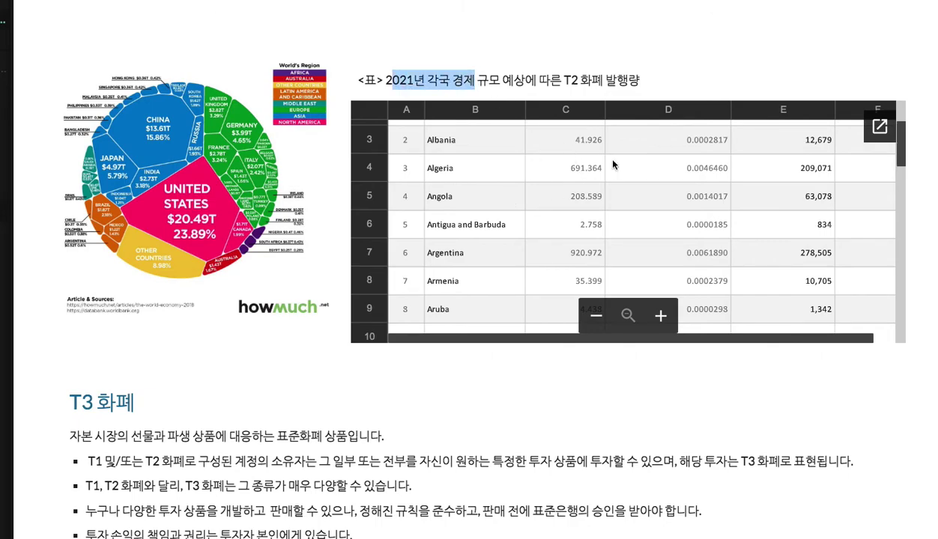
{"action": "scroll", "coordinate": [577, 224], "scroll_direction": "down", "scroll_amount": 3}
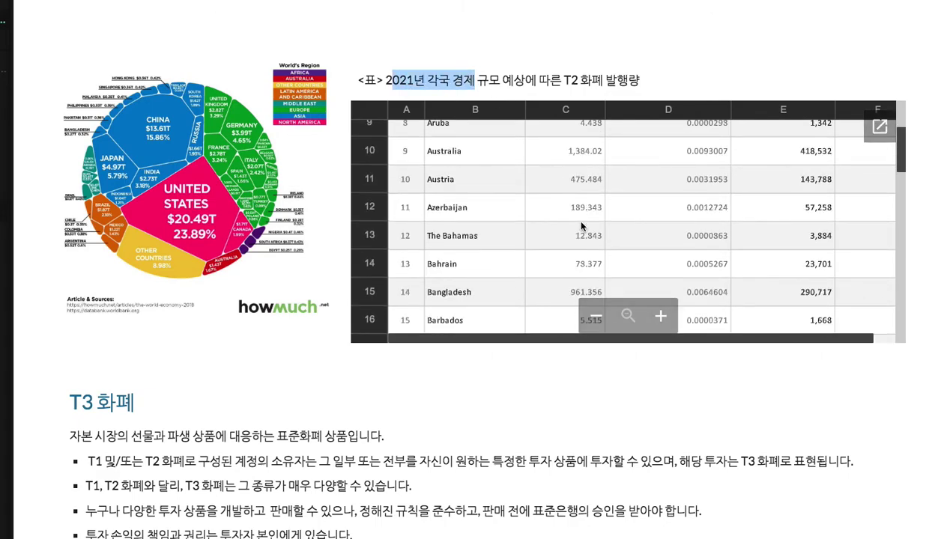